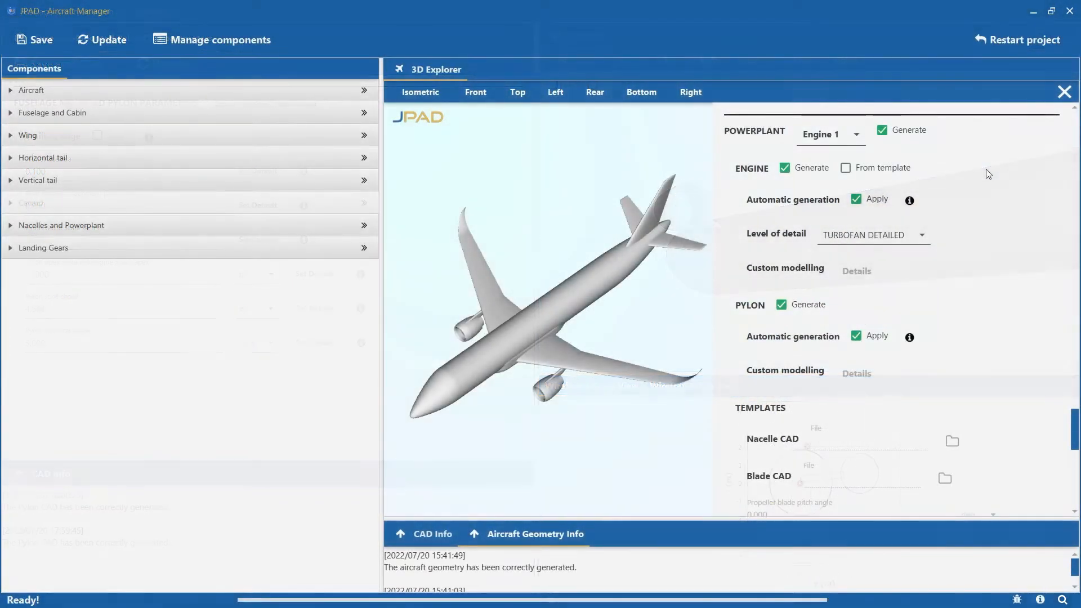
View the engines available in the powerplant CAD settings and look over the aircraft model.
click(858, 136)
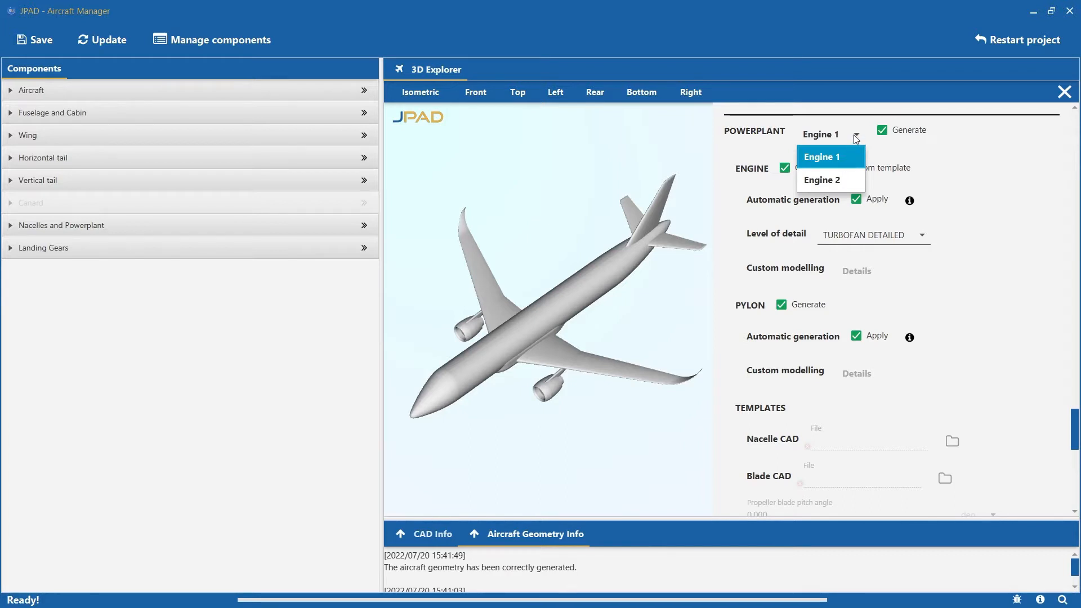
click(856, 137)
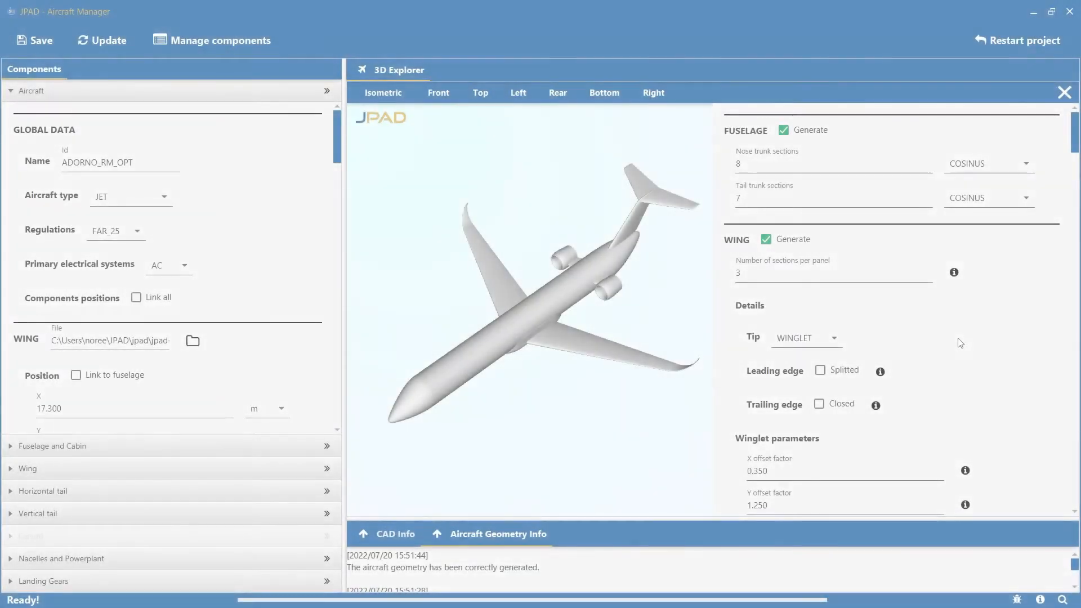
drag(595, 365, 618, 339)
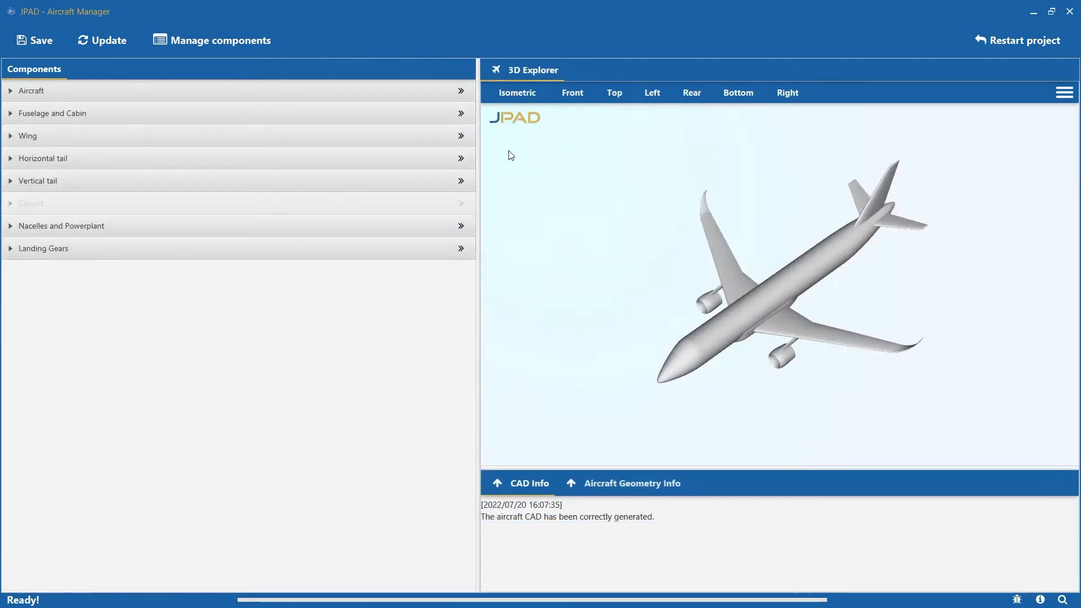
Review Engine 1's position and mounting point options in the Aircraft component's powerplant data.
click(451, 91)
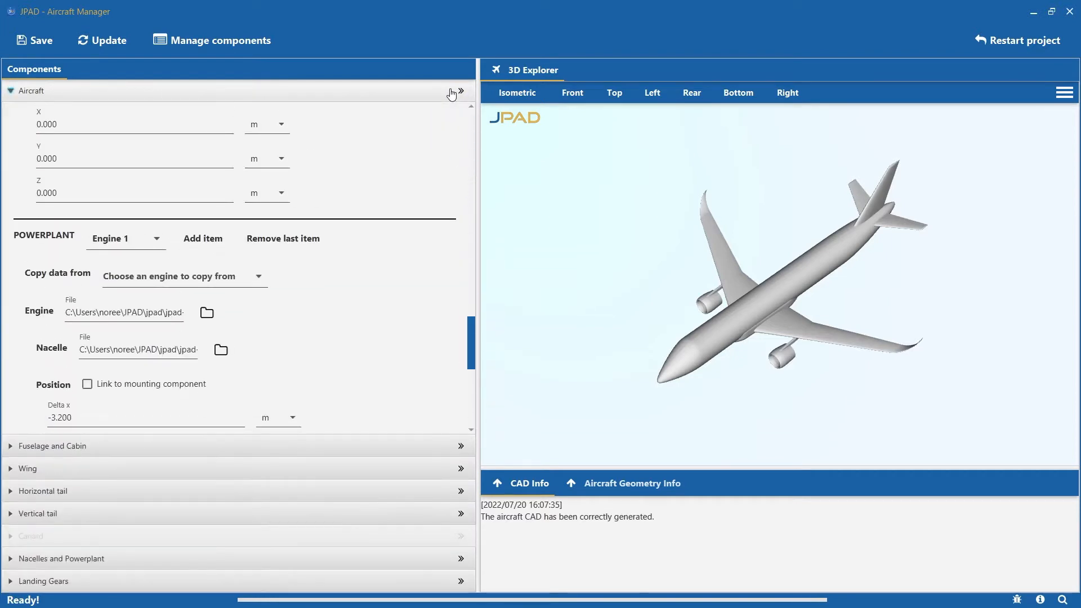
scroll(430, 260, down, 4)
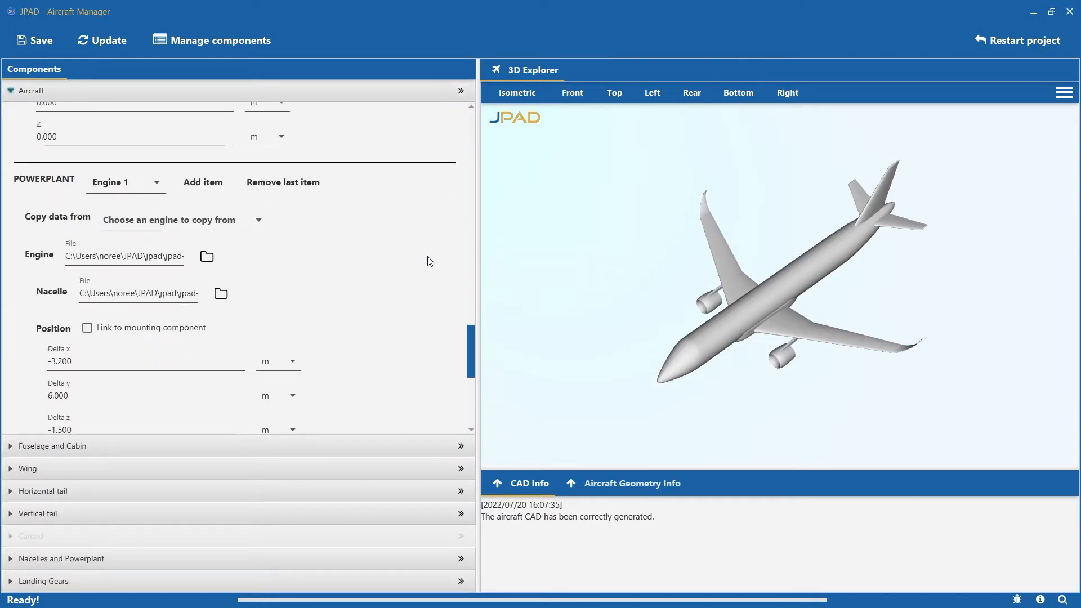
scroll(431, 260, down, 3)
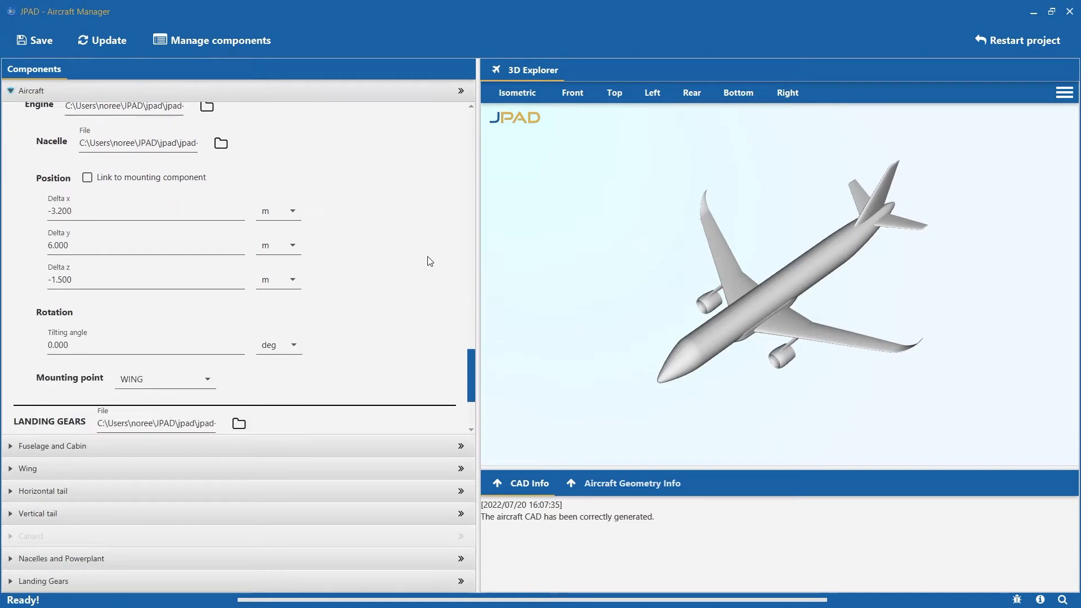
click(186, 382)
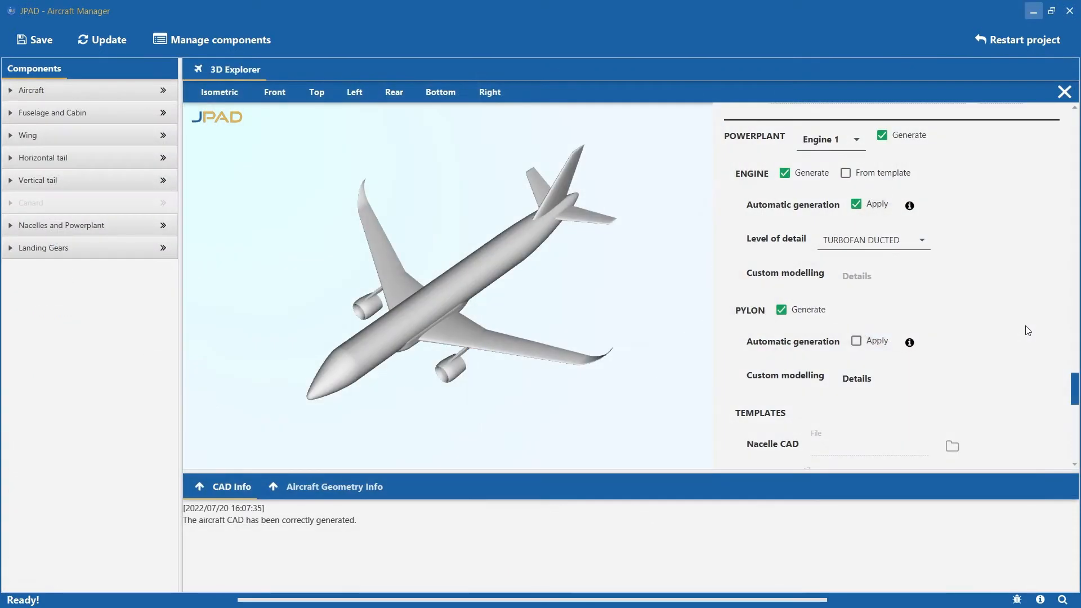
Read the help on automatic pylon generation and turn automatic generation off for Engine 1's pylon.
click(856, 342)
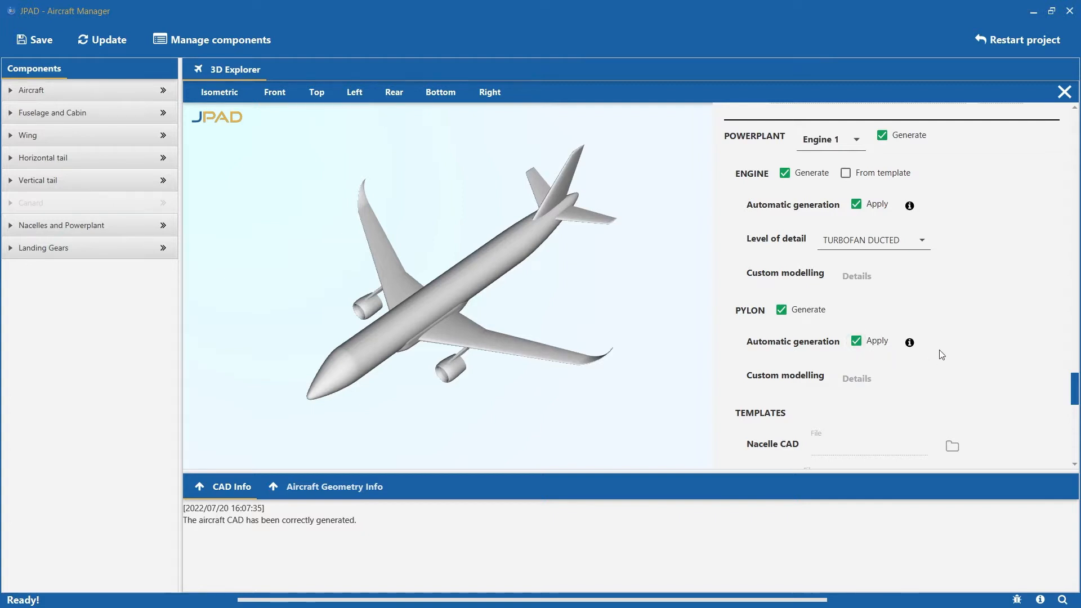
click(915, 345)
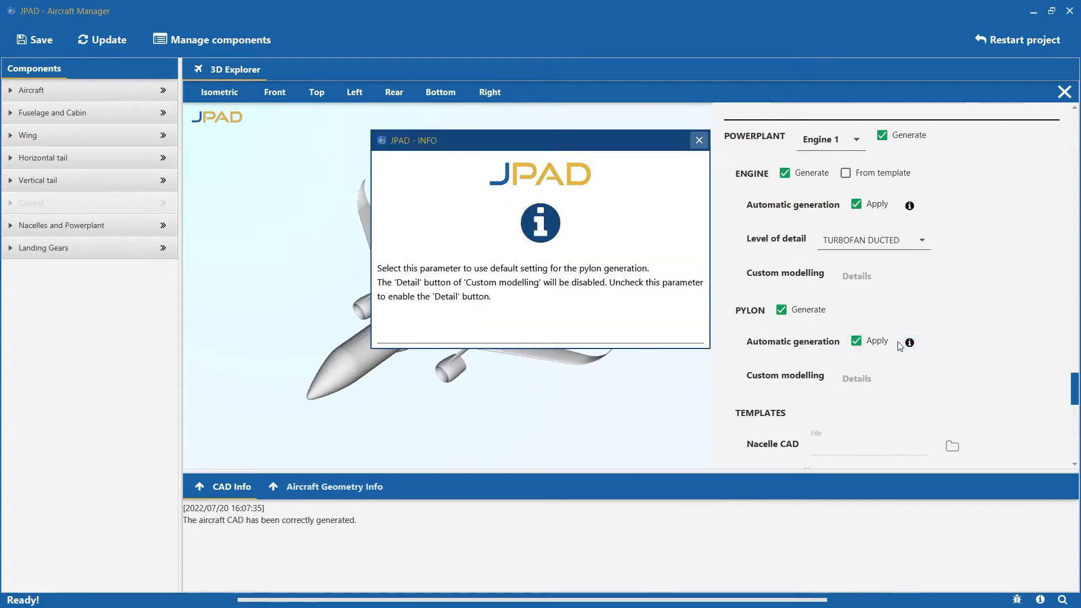
click(699, 141)
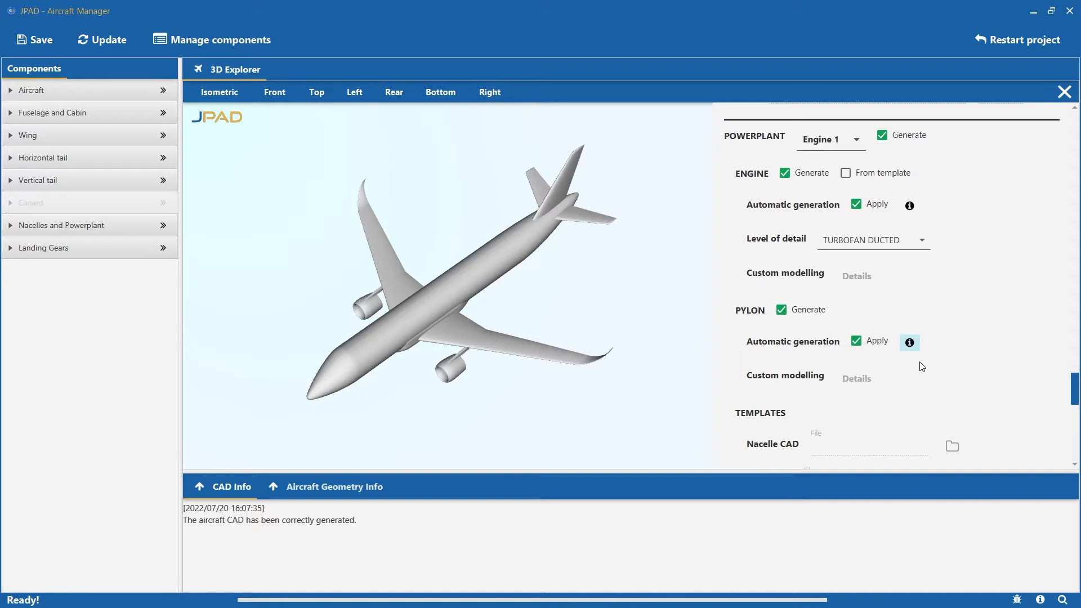
click(856, 341)
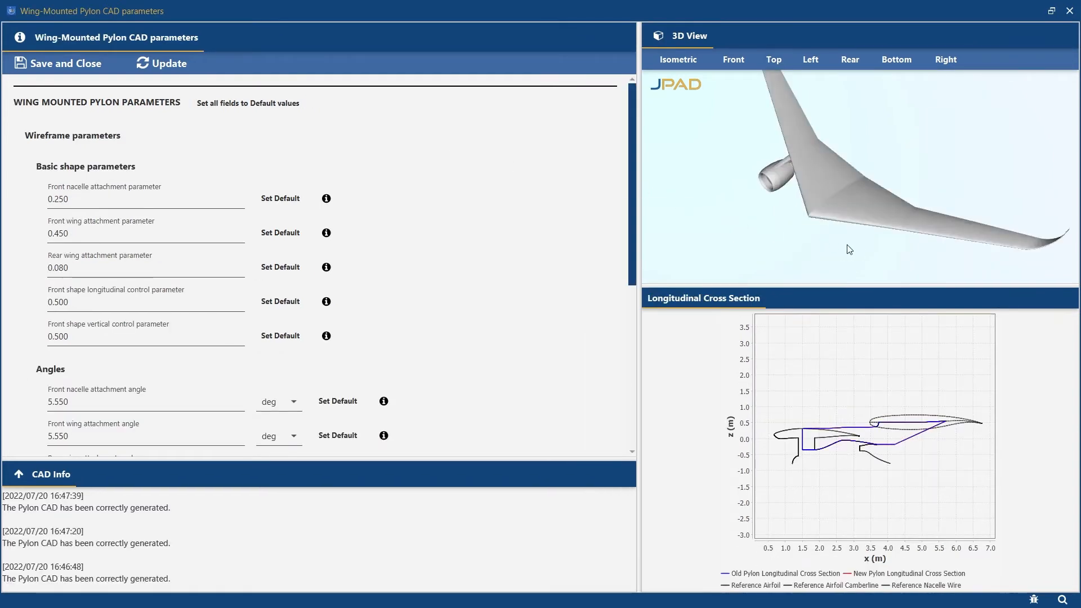
Inspect the wing-mounted pylon from below and read the help on the front nacelle attachment parameter.
drag(847, 244, 758, 150)
scroll(820, 248, up, 5)
drag(816, 243, 775, 192)
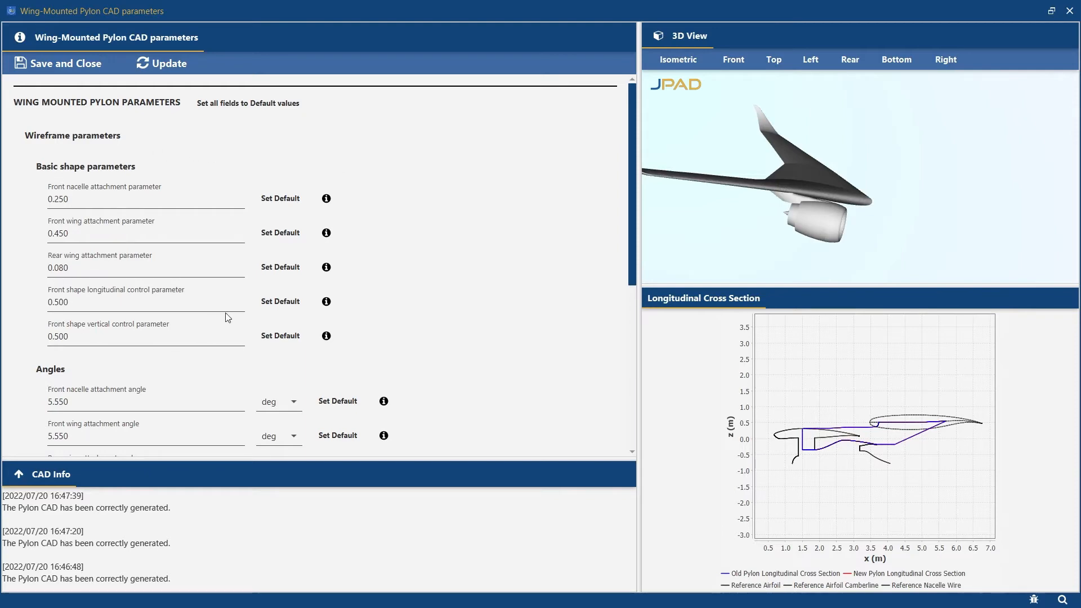
click(326, 198)
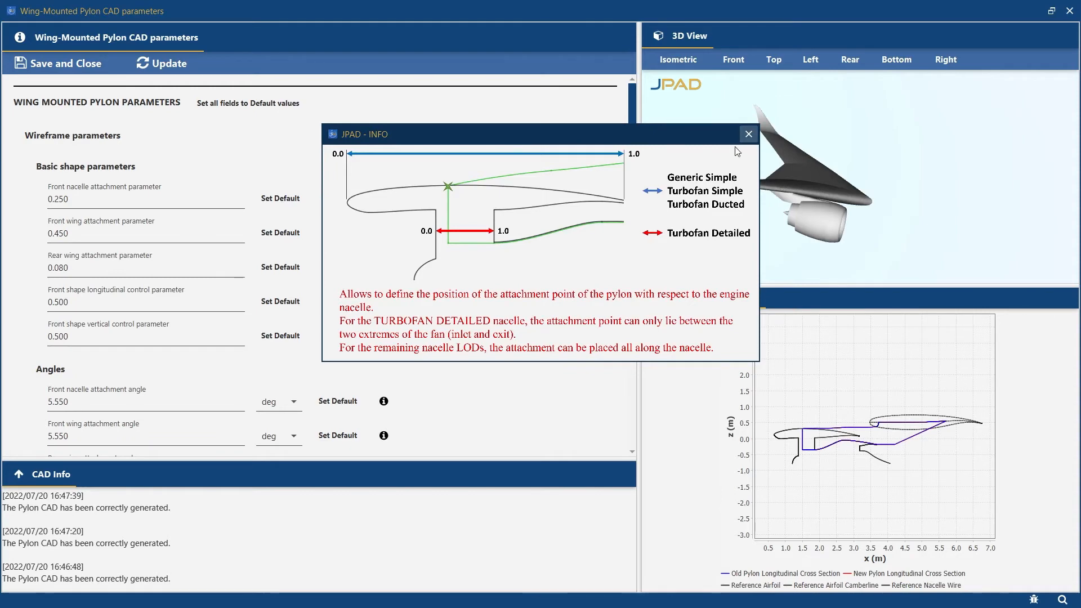
click(748, 135)
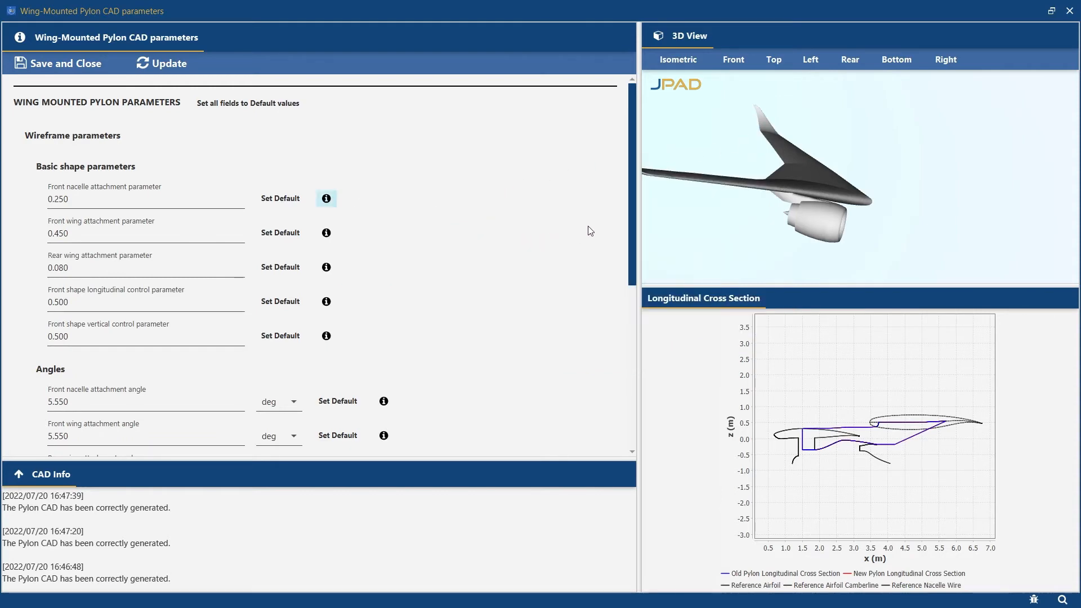
Read the help on the pylon fillets under the three-dimensional parameters and examine the pylon between wing and nacelle.
drag(631, 202, 633, 363)
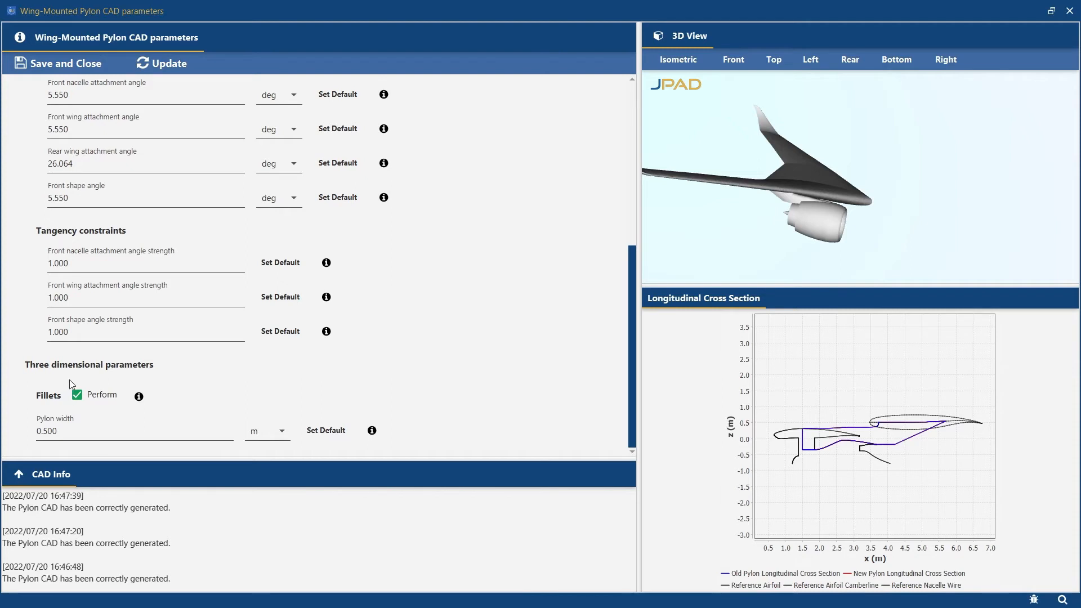
click(139, 398)
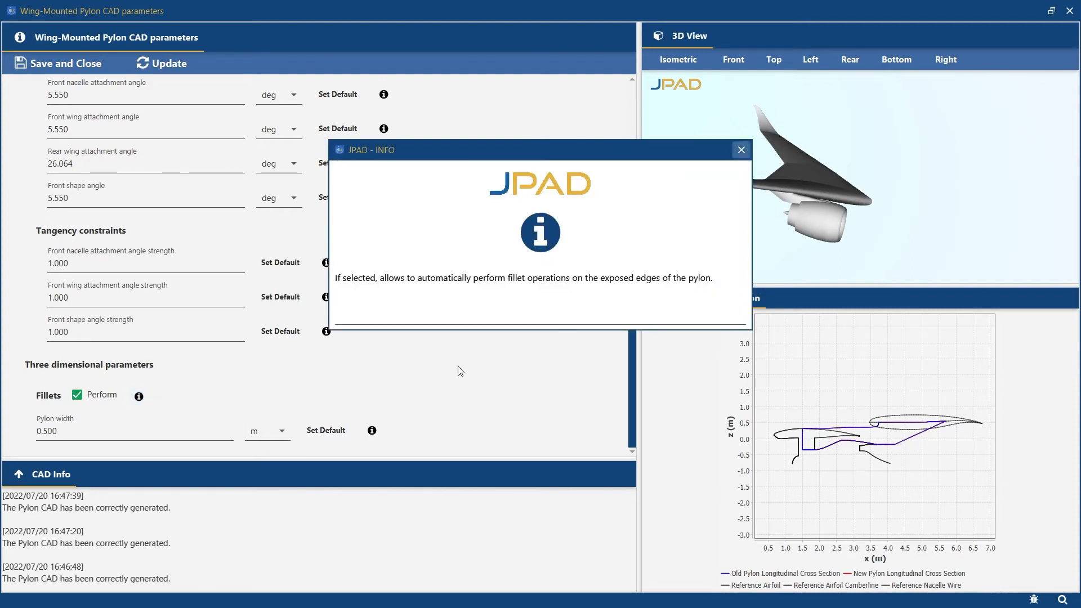
click(741, 150)
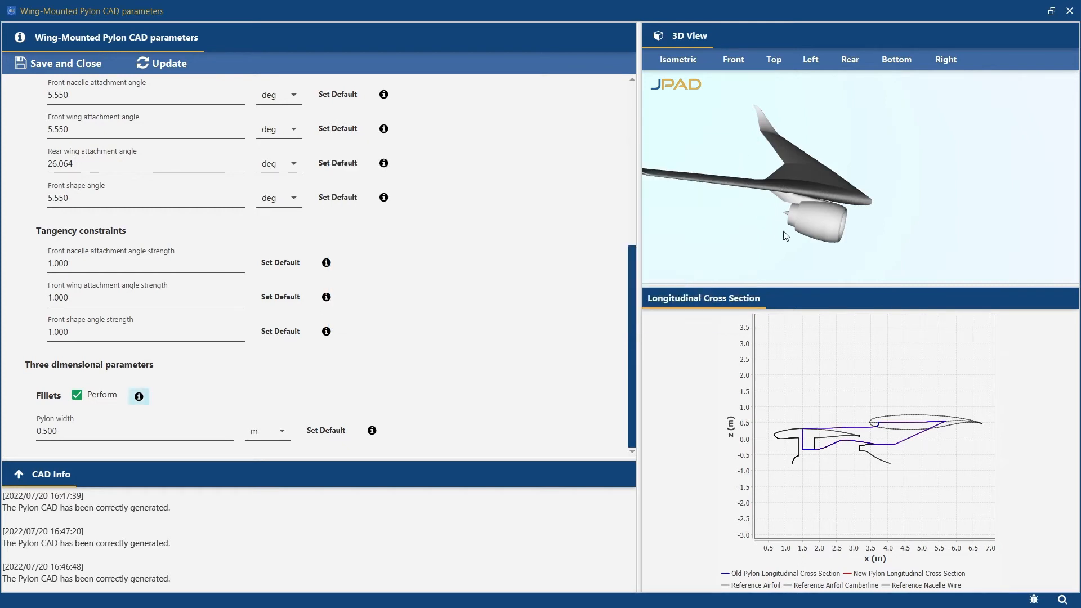
drag(866, 239, 731, 191)
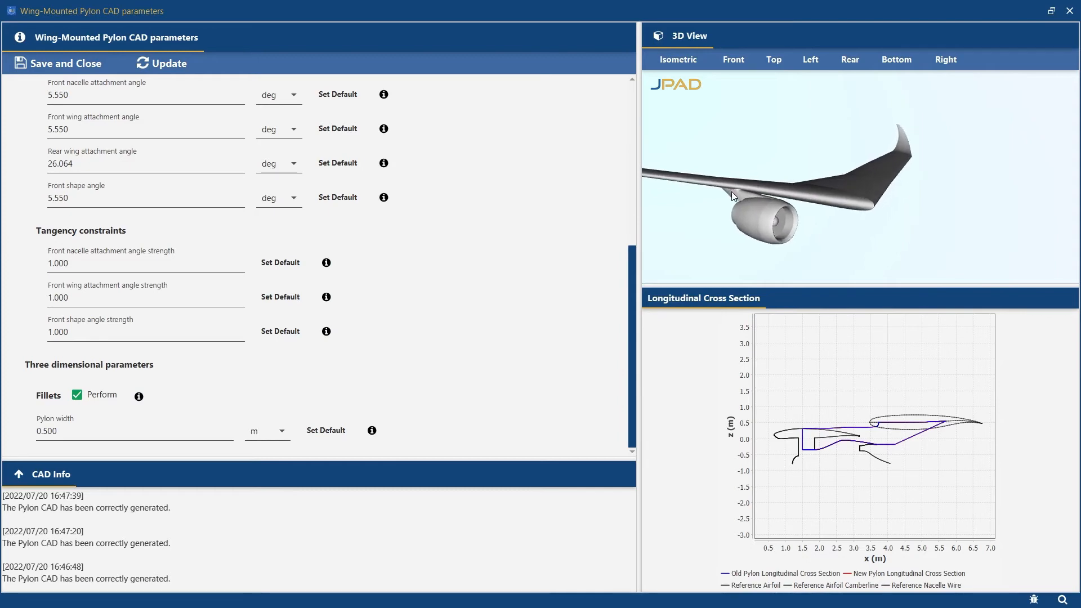
drag(732, 191, 738, 197)
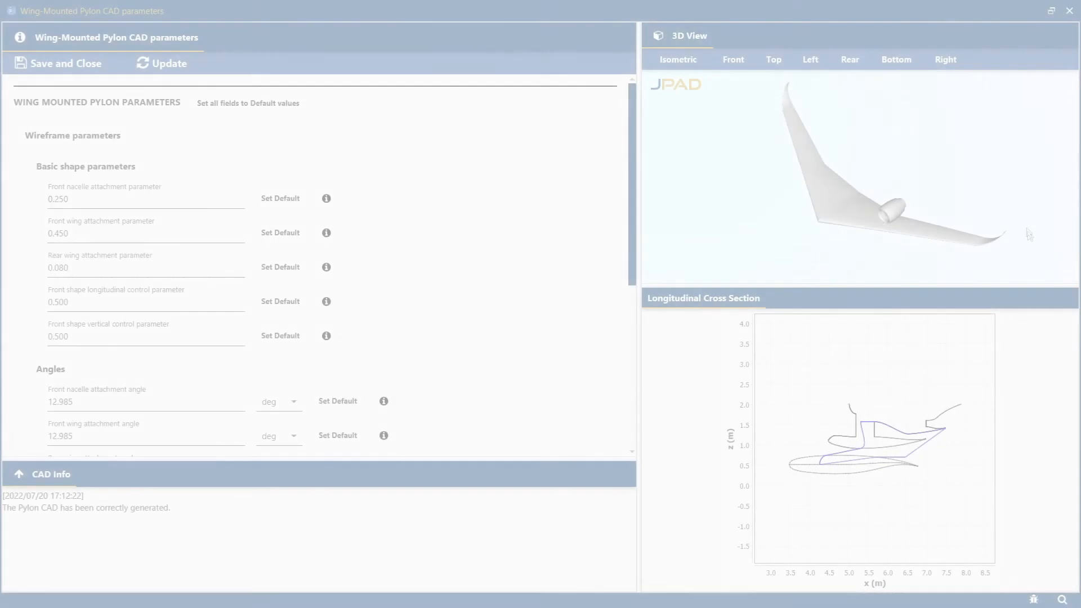
Examine the pylon of the nacelle mounted above the wing from several angles.
drag(936, 152, 899, 221)
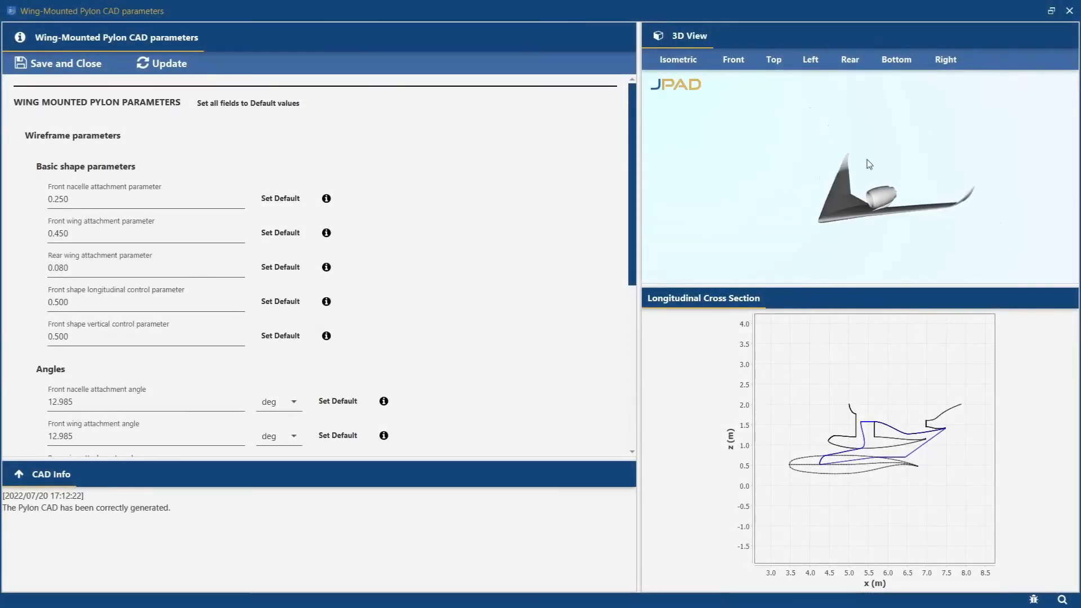
scroll(901, 223, up, 5)
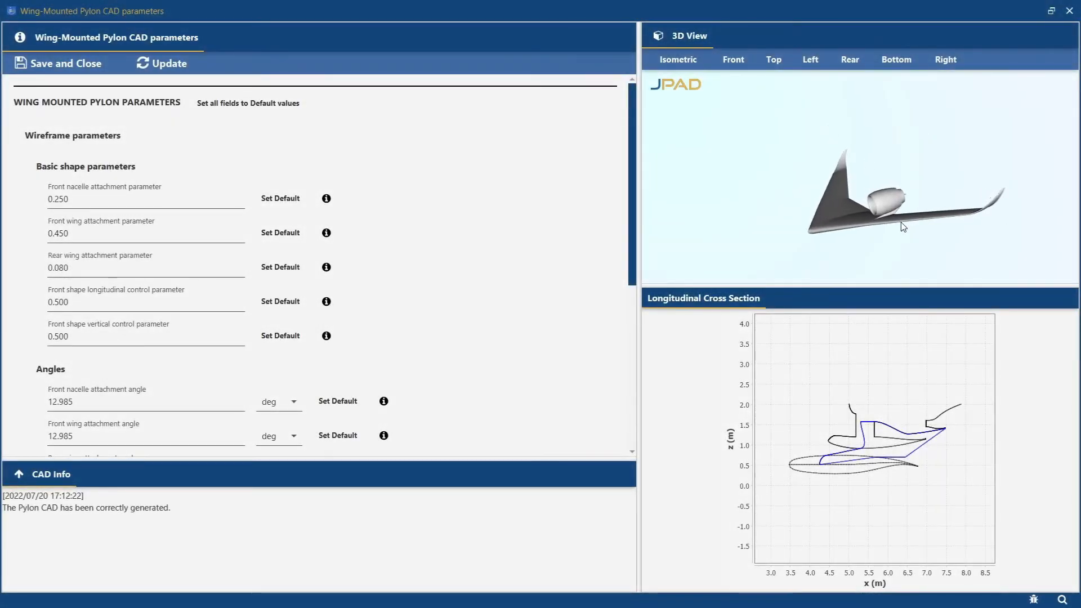
scroll(901, 223, up, 2)
middle_drag(901, 222, 897, 222)
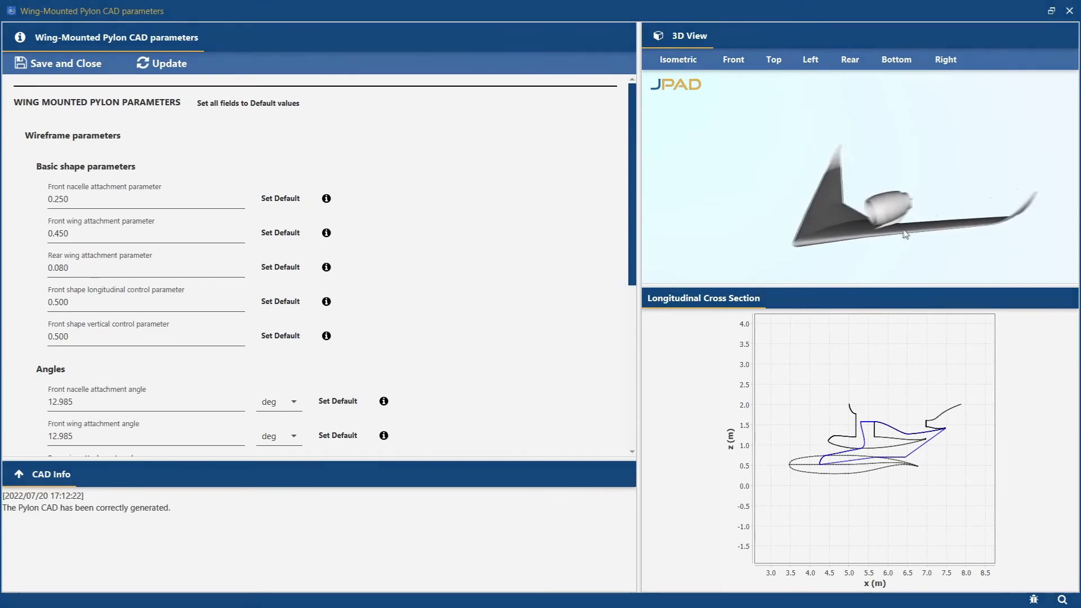
middle_drag(897, 222, 866, 213)
middle_drag(866, 213, 857, 208)
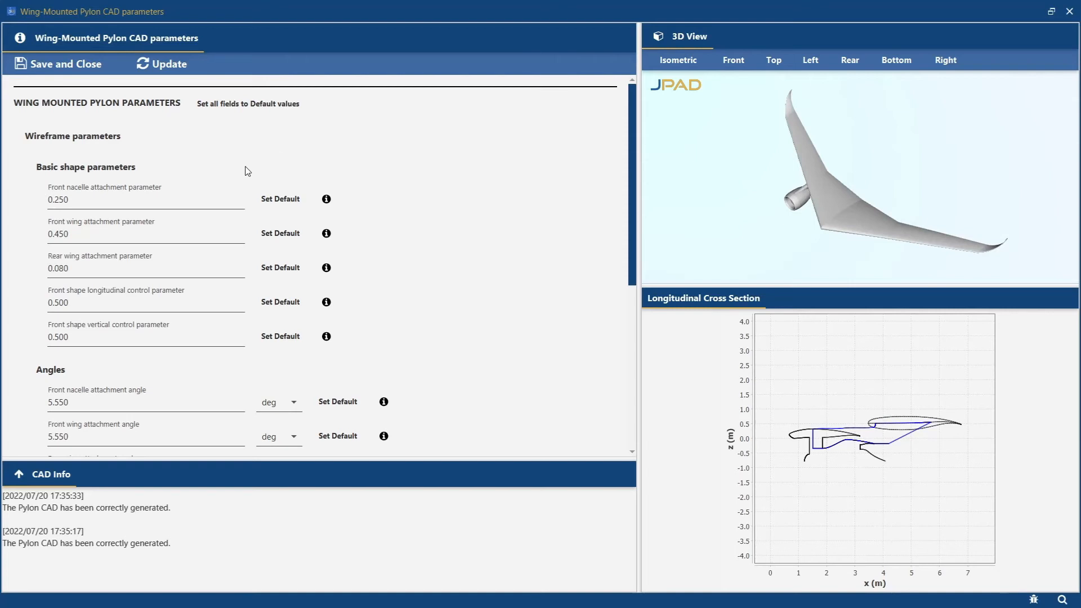
Set the pylon's front nacelle attachment parameter to 0.450 and its front wing attachment parameter to 0.100.
drag(59, 199, 54, 200)
text(4)
click(403, 214)
drag(55, 235, 63, 234)
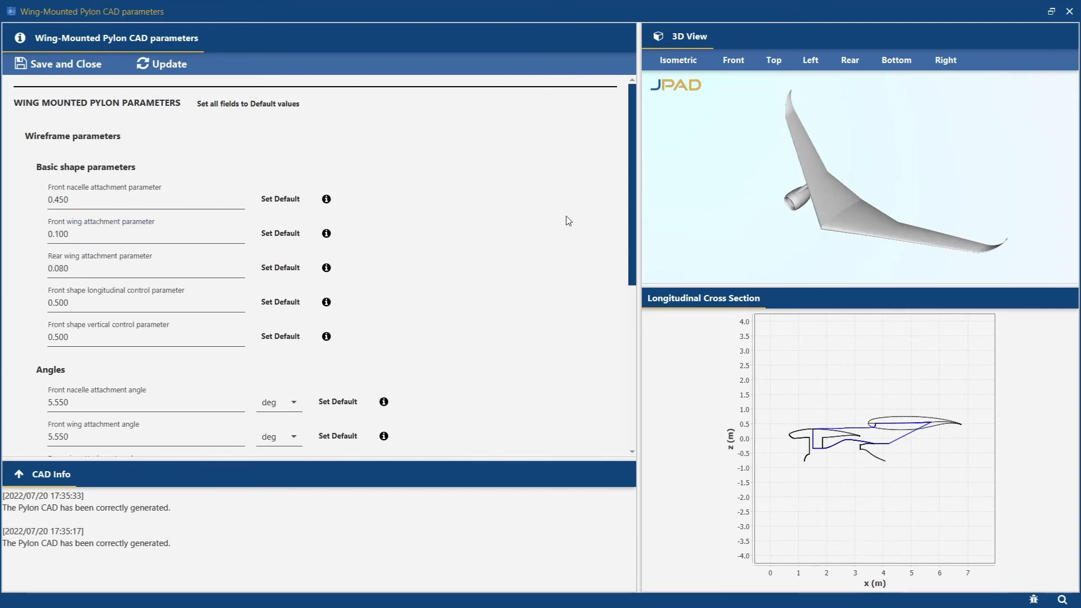
Set the front nacelle attachment, front wing attachment and front shape angles to 3 deg, the rear wing attachment angle to 13 deg, and update the pylon.
drag(629, 111, 628, 180)
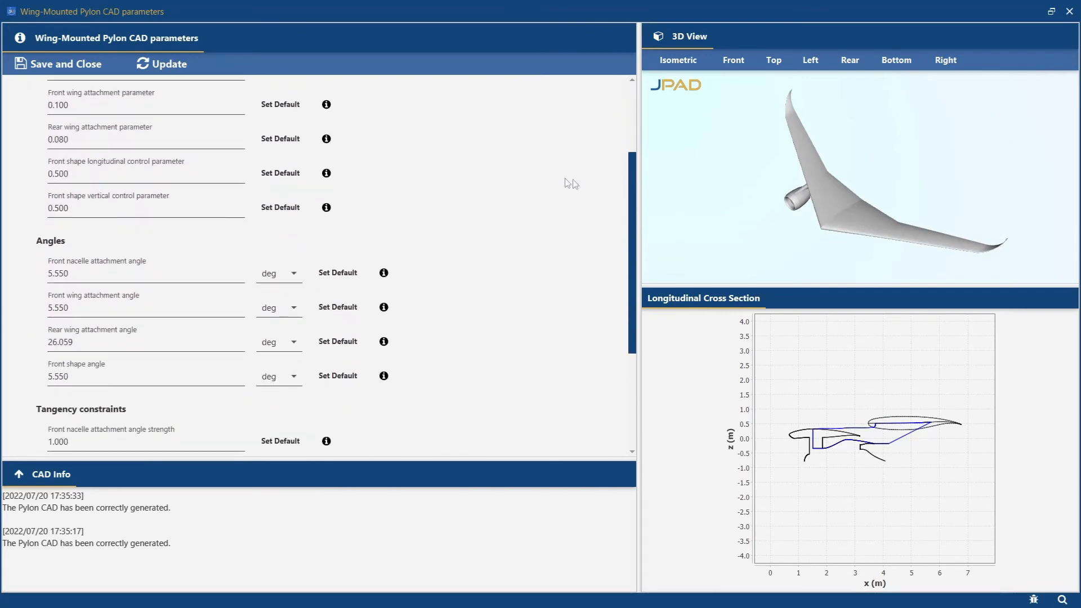
drag(75, 276, 44, 275)
text(3)
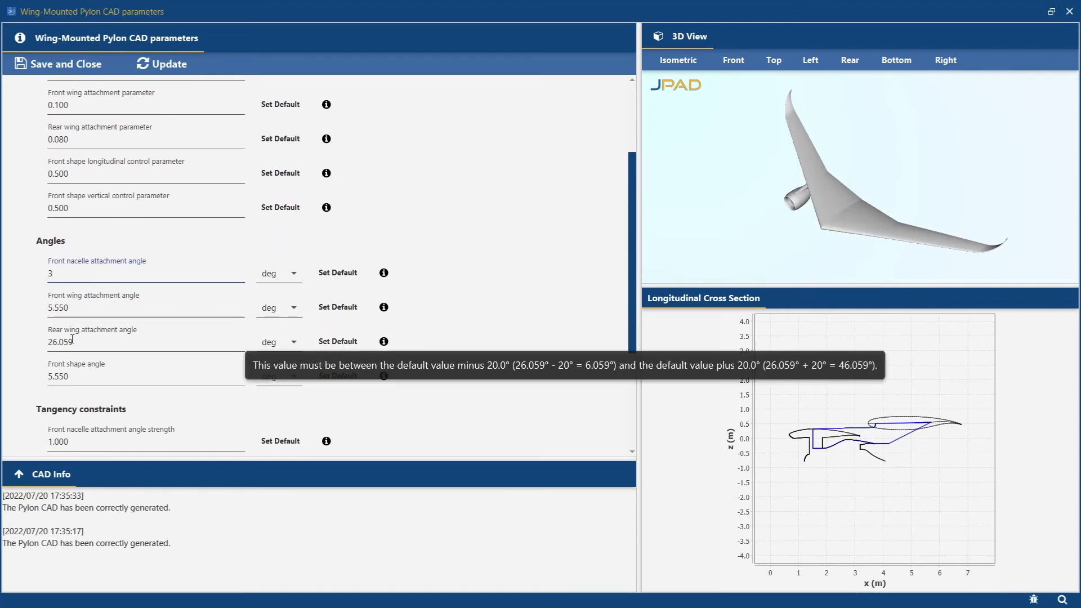
drag(54, 308, 43, 314)
text(3)
drag(69, 376, 42, 380)
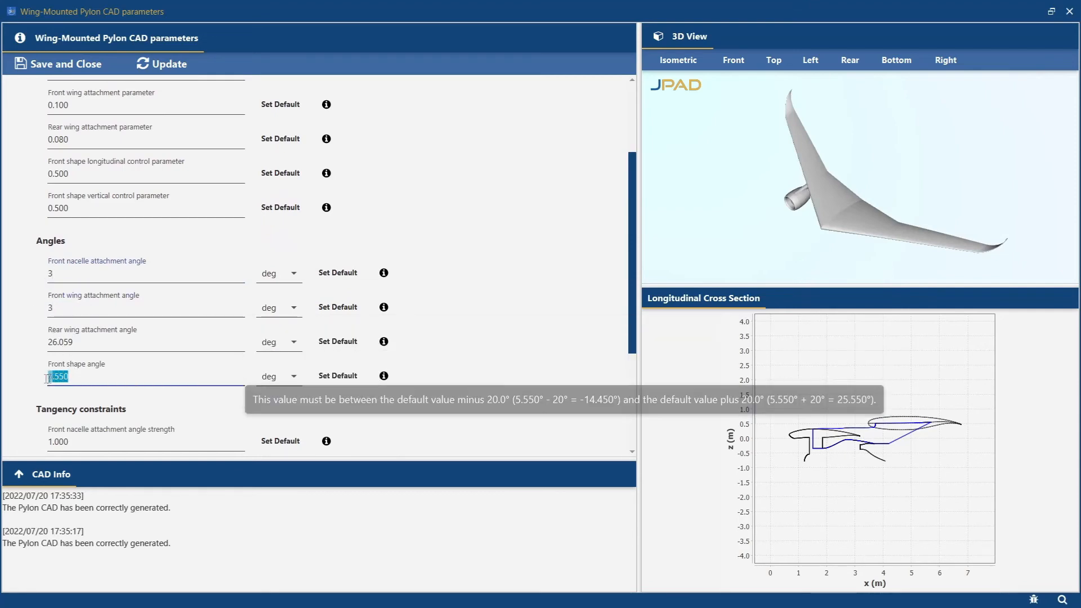
text(3)
drag(87, 341, 44, 346)
text(13)
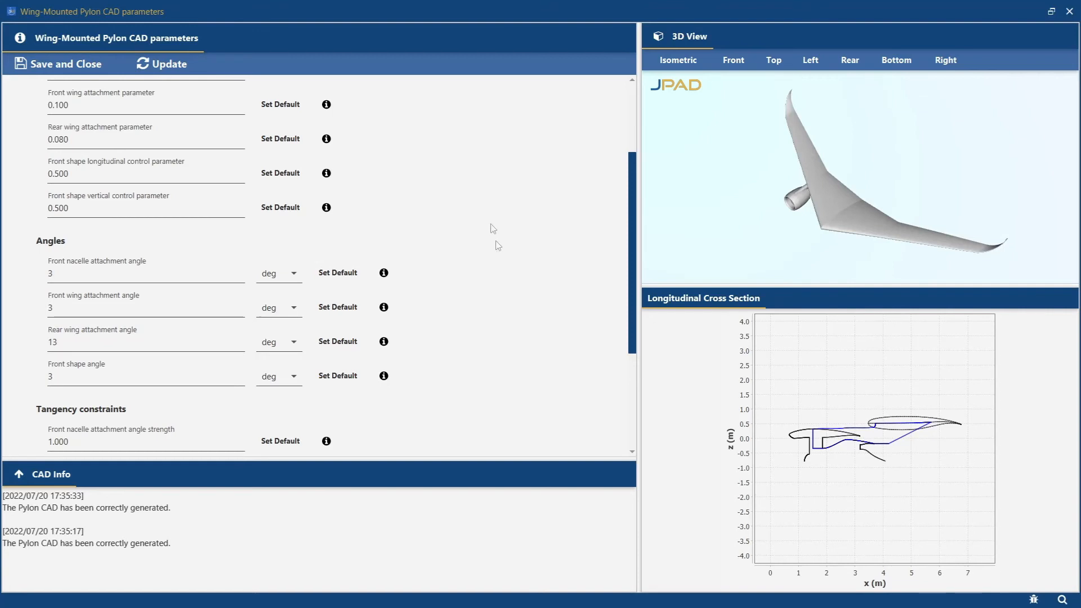
click(174, 62)
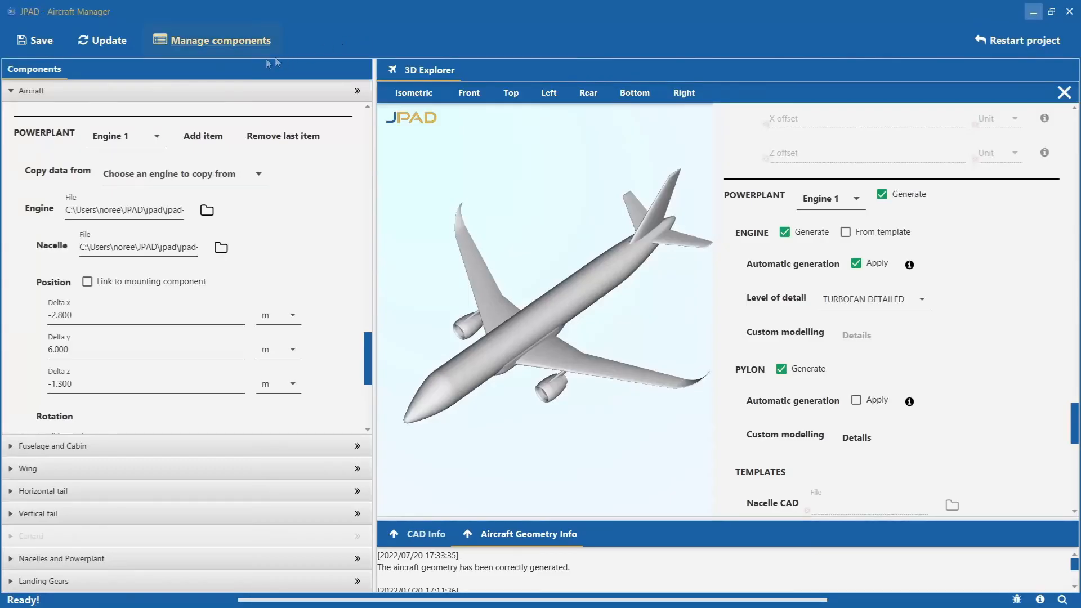
Update only the CAD model of the aircraft with the custom pylon settings.
click(111, 45)
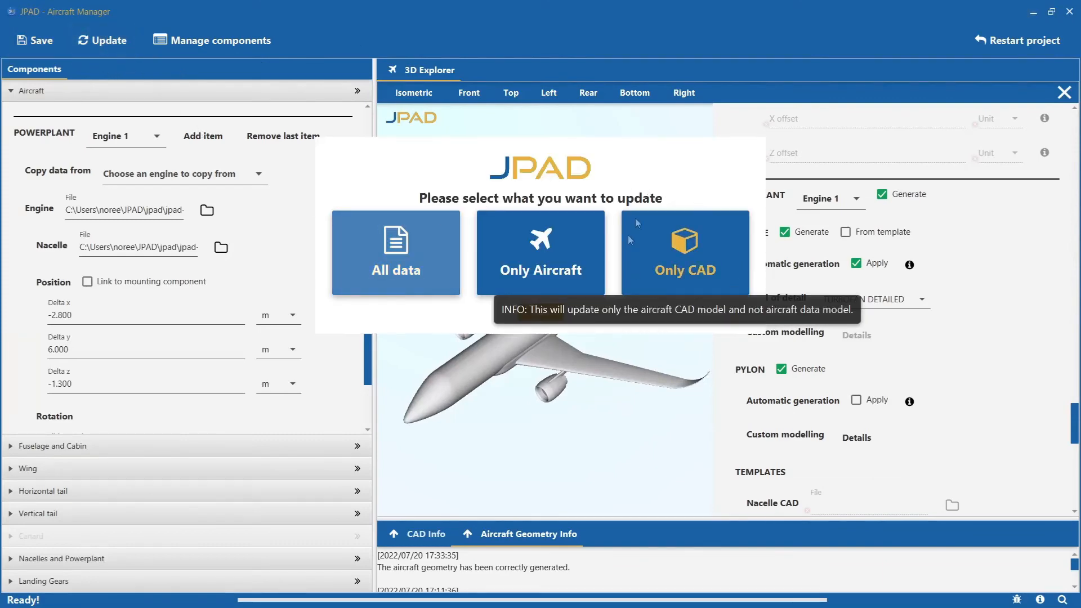
click(703, 231)
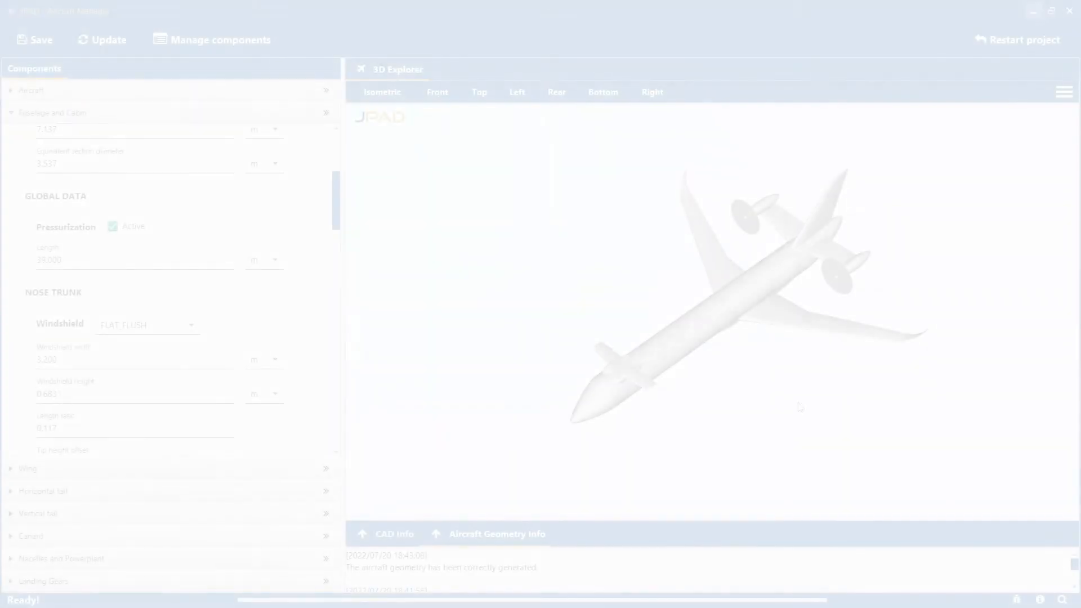
Inspect the canard aircraft's underside and show the CAD settings for the wing and canard fairings.
drag(798, 403, 714, 210)
drag(685, 459, 830, 295)
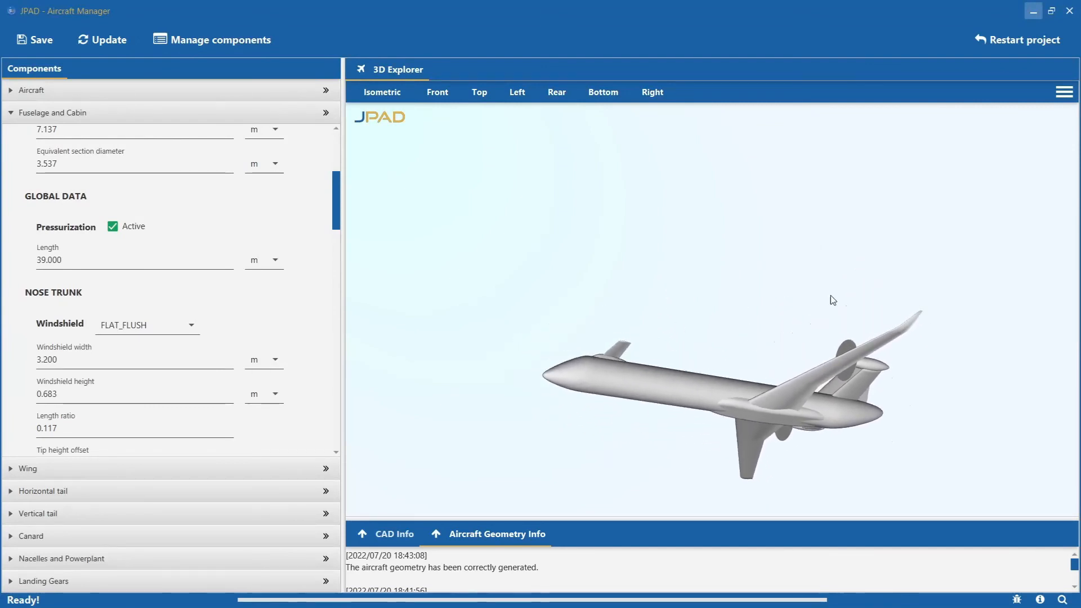
click(1054, 94)
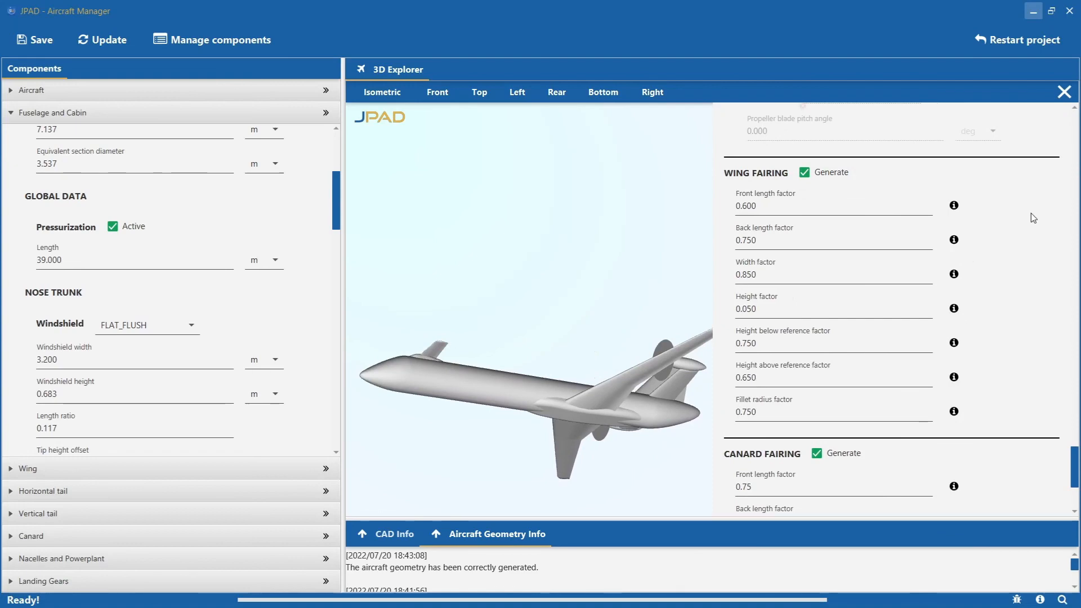